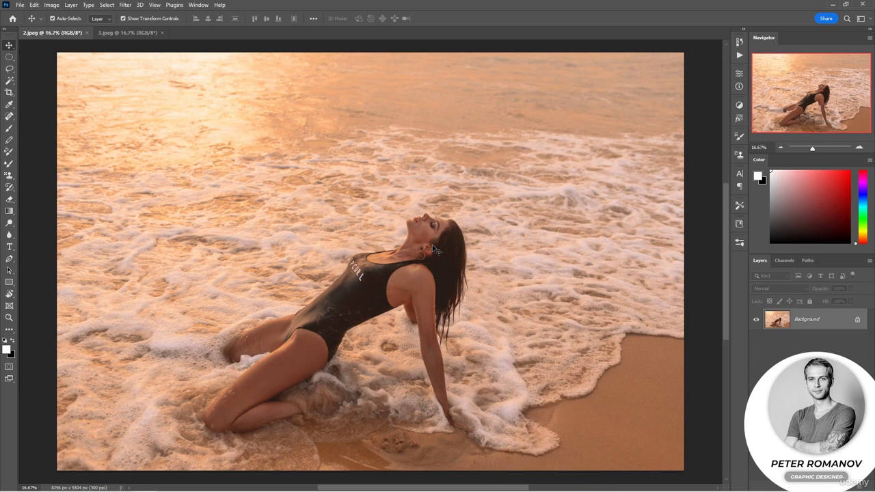
- Open the Shadows/Highlights adjustment for the beach photo, move its dialog off the subject and show the additional options
left_click(53, 6)
mouse_move(82, 29)
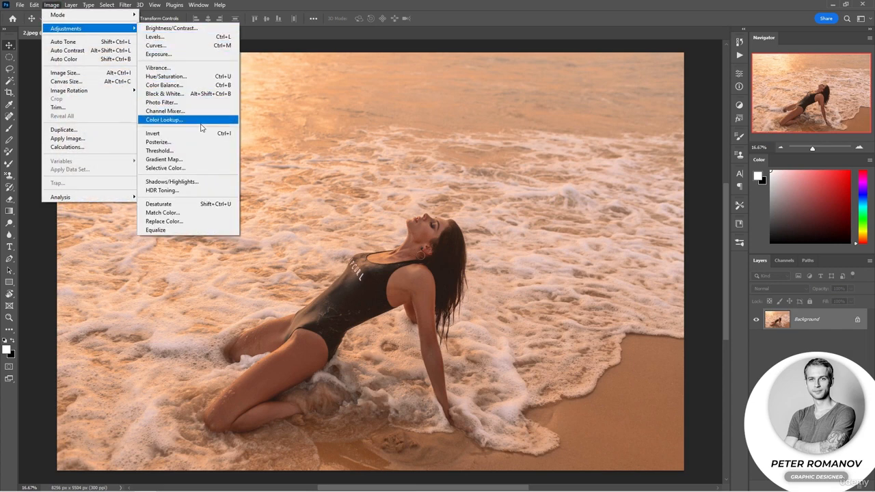
left_click(208, 182)
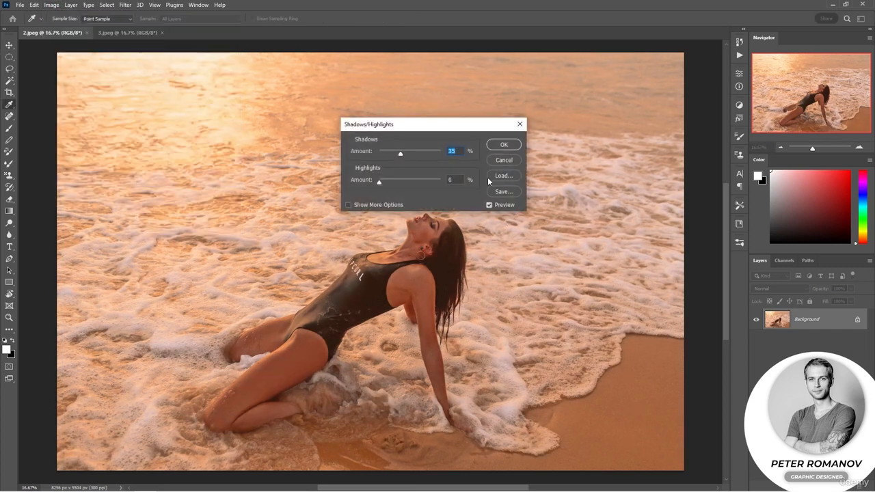
left_click_drag(464, 126, 667, 86)
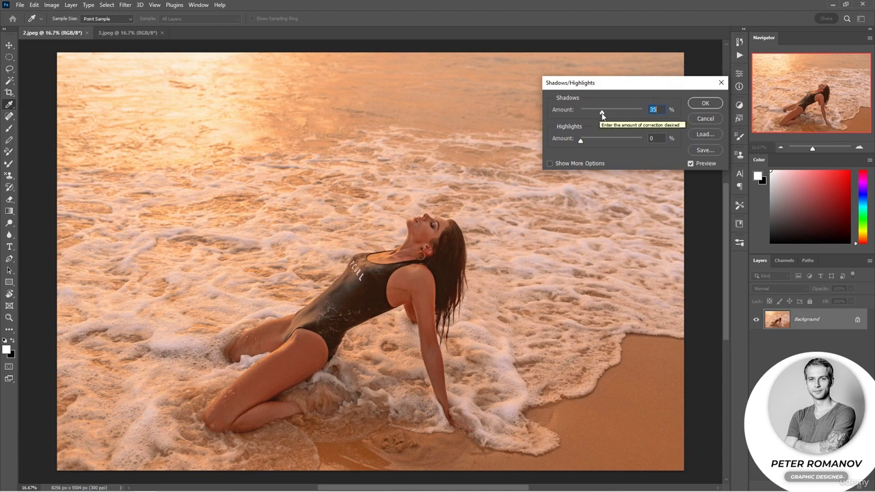
mouse_move(601, 115)
left_mouse_down()
mouse_move(639, 117)
mouse_move(600, 115)
left_mouse_up()
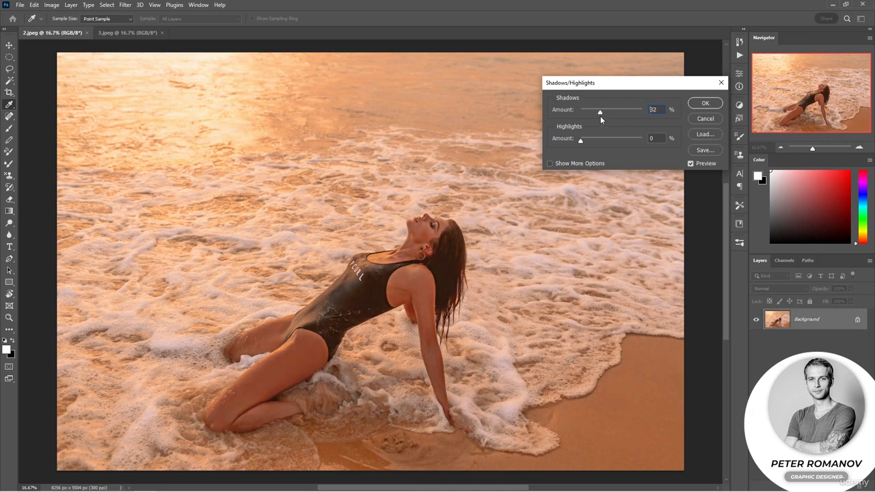
left_click(574, 165)
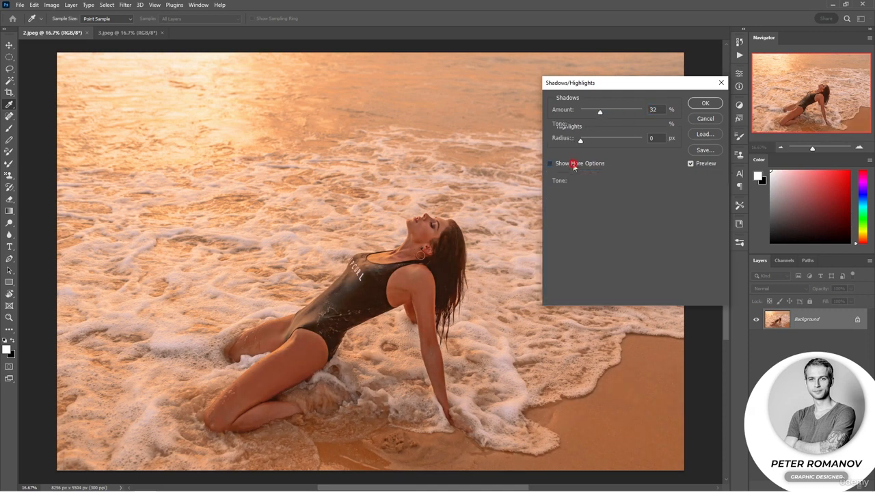
- Set all Shadows and Highlights values as well as Color and Midtone to 0 in the Shadows/Highlights adjustment
left_click_drag(600, 113, 575, 127)
left_click_drag(590, 141, 574, 142)
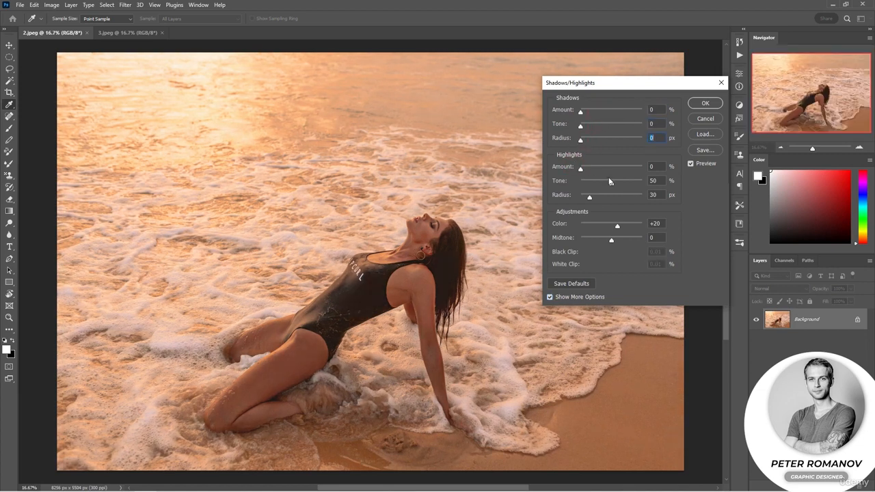
left_click_drag(610, 181, 580, 197)
mouse_move(617, 226)
left_mouse_down()
mouse_move(580, 226)
mouse_move(580, 240)
mouse_move(611, 230)
left_mouse_up()
type("0")
key("Tab")
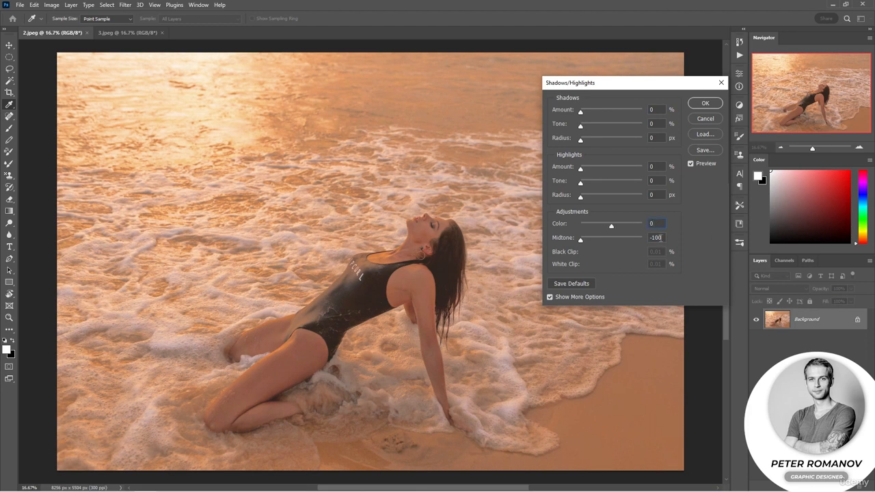
type("0")
left_click(703, 217)
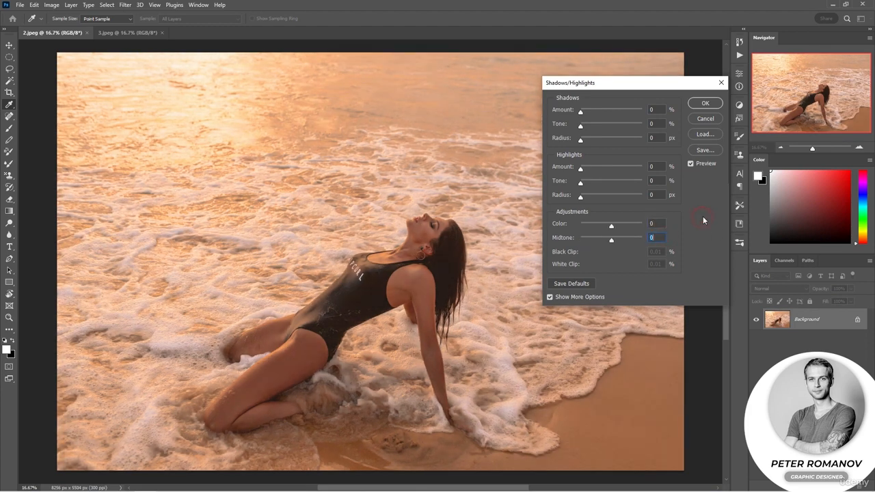
- Set Shadows to Amount 20%, Tone 59%, Radius 104 px and Highlights to Amount 11%, Tone 40%, Radius 79 px
left_click(593, 114)
left_click_drag(593, 115, 611, 139)
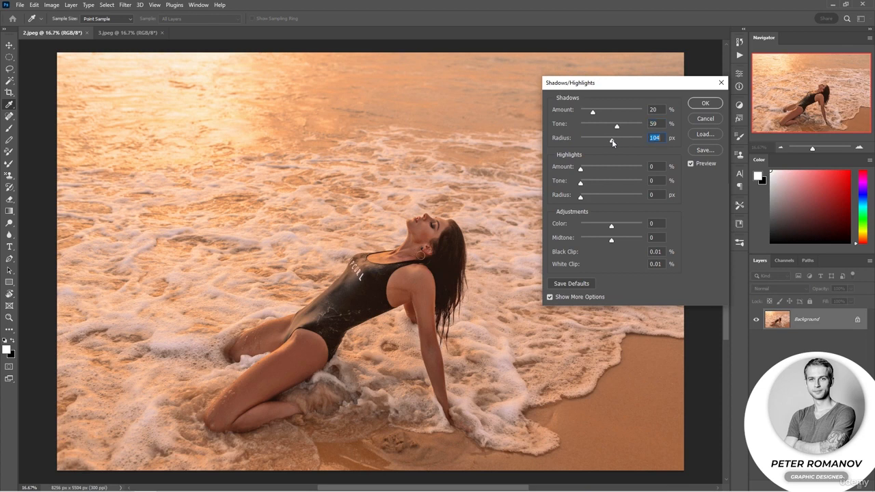
left_click(690, 164)
left_click(690, 164)
left_click_drag(581, 169, 605, 198)
left_click_drag(580, 170, 588, 179)
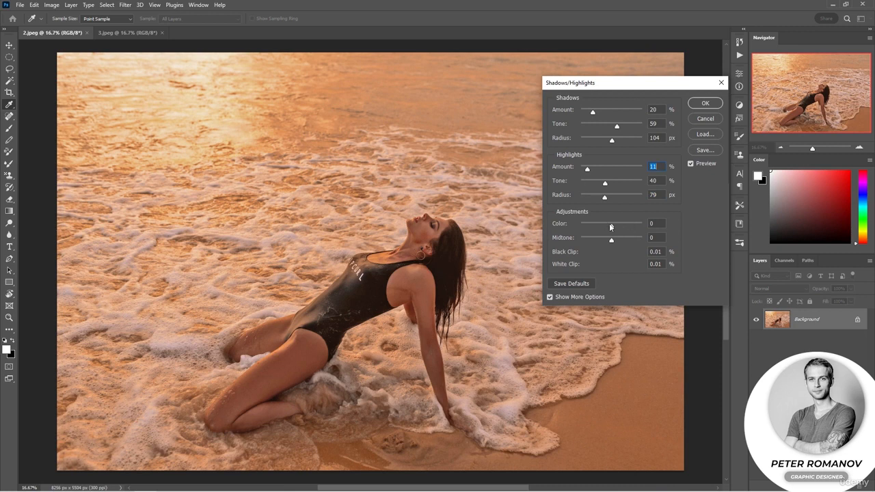
- Try Color +19 and Midtone -19 on the beach photo, comparing the result with the preview off and on
left_click_drag(611, 229, 564, 224)
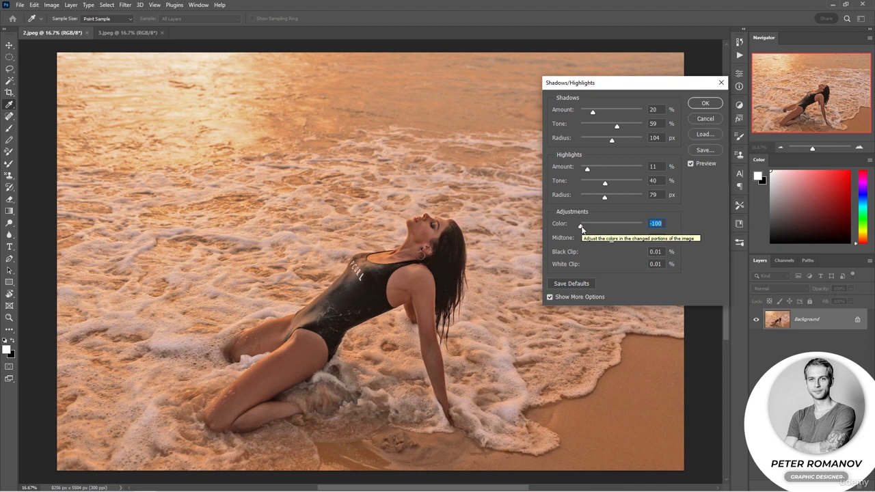
left_click_drag(581, 226, 618, 227)
left_click(701, 166)
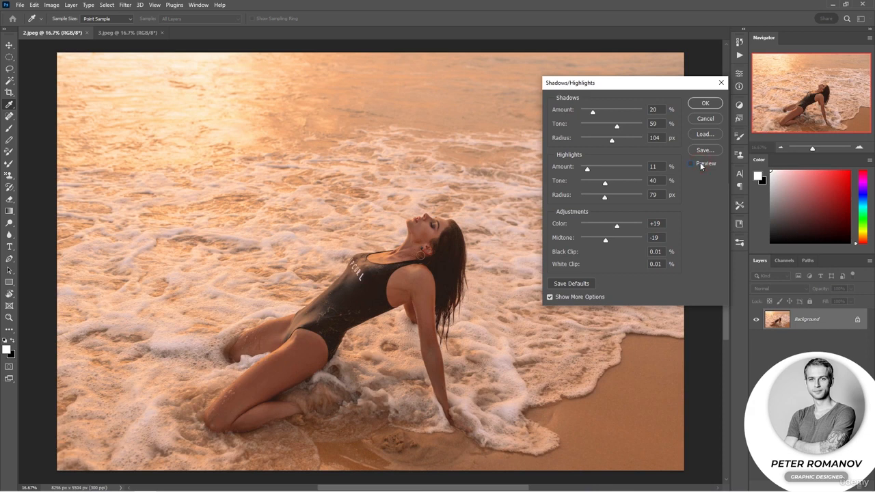
left_click(700, 164)
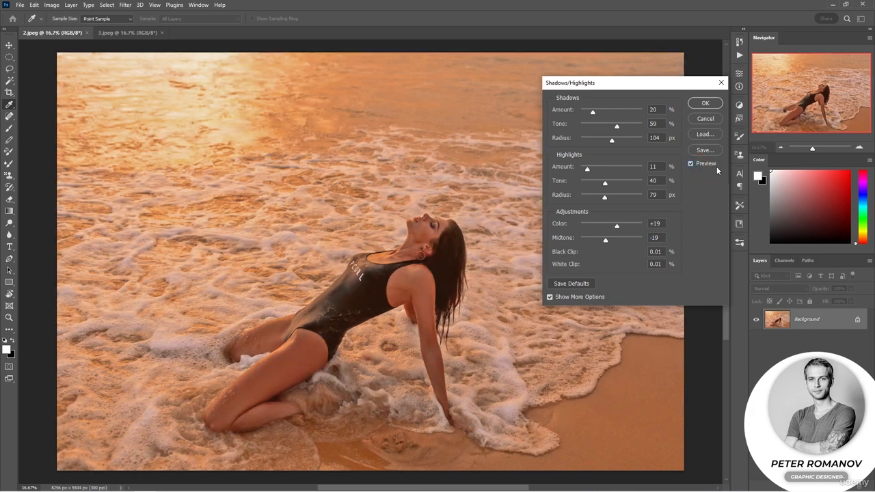
left_click(705, 103)
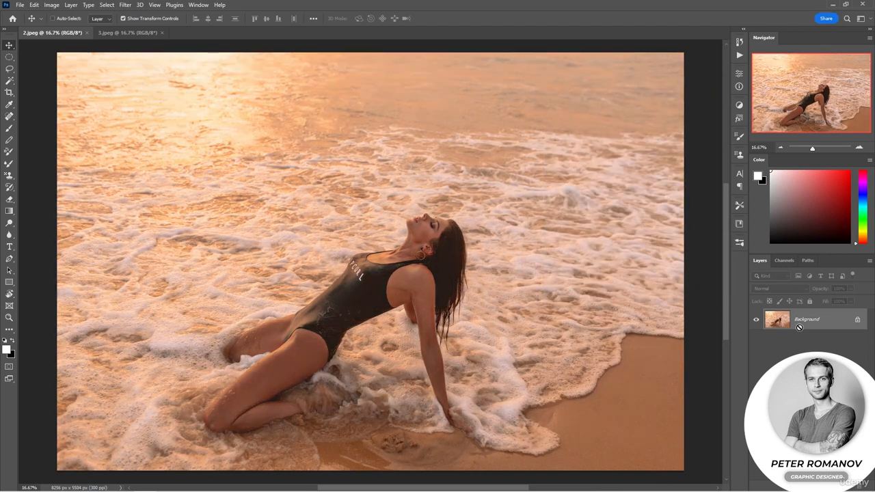
- Apply Shadows/Highlights with a 35% shadow amount to a duplicate of the Background layer and compare it with the original
key("ctrl+j")
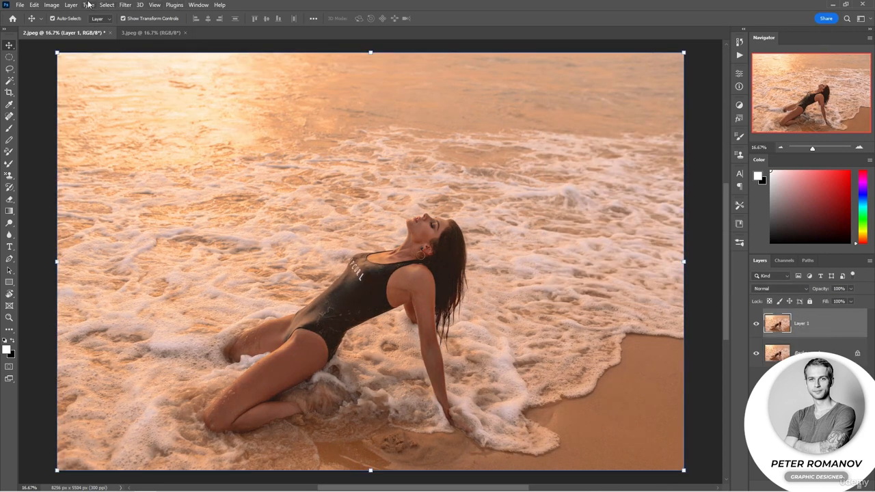
left_click(50, 6)
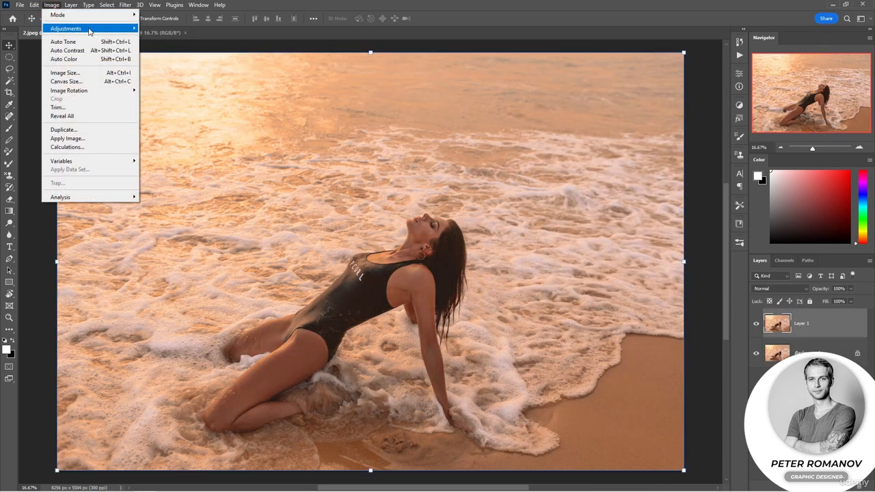
mouse_move(94, 29)
left_click(200, 182)
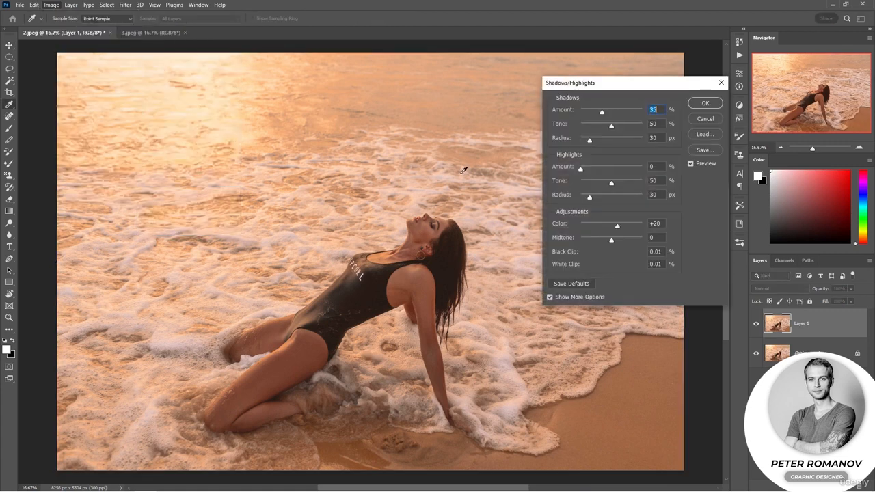
left_click(706, 106)
key("v")
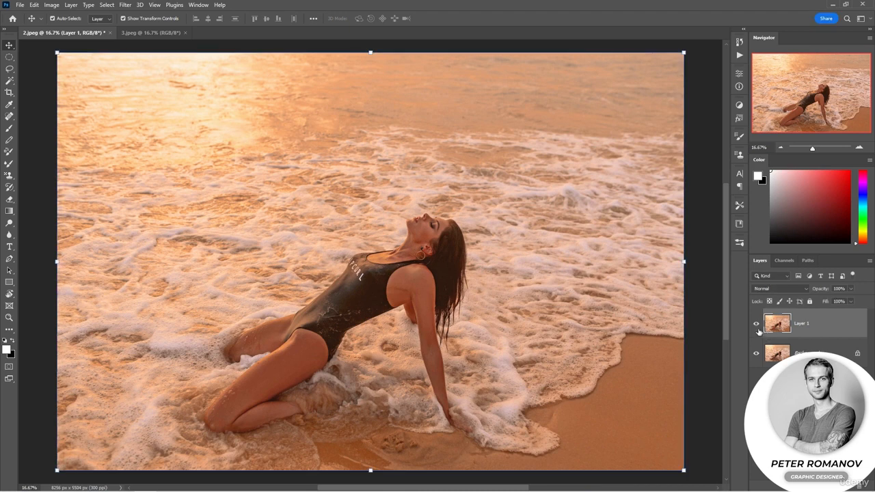
left_click(755, 326)
left_click(756, 327)
- In 3.jpeg, duplicate the Background layer and convert the copy to a Smart Object
left_click(140, 33)
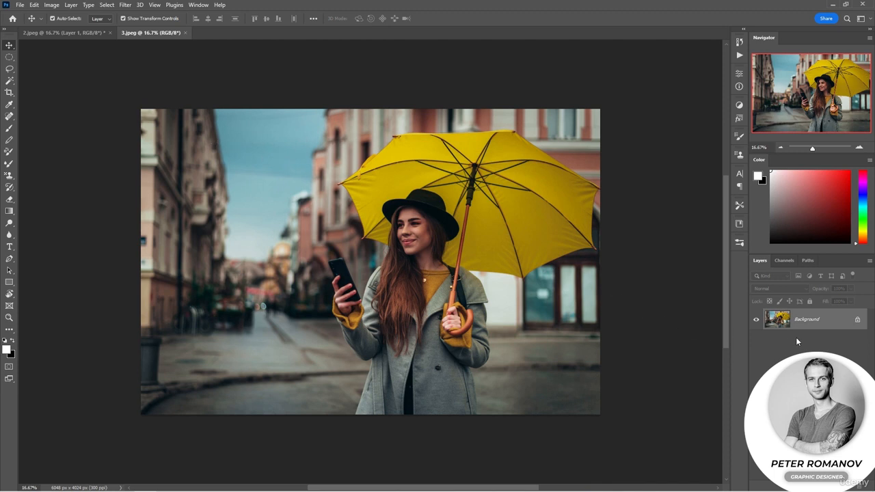
key("ctrl+j")
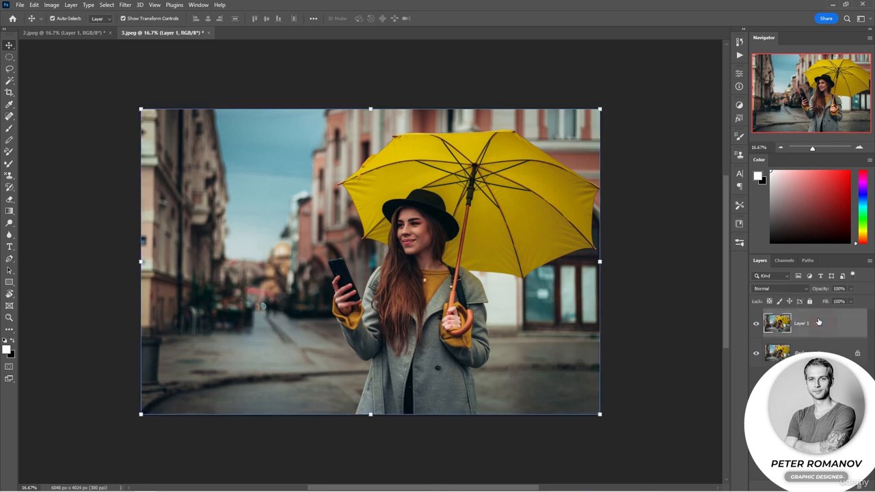
right_click(816, 329)
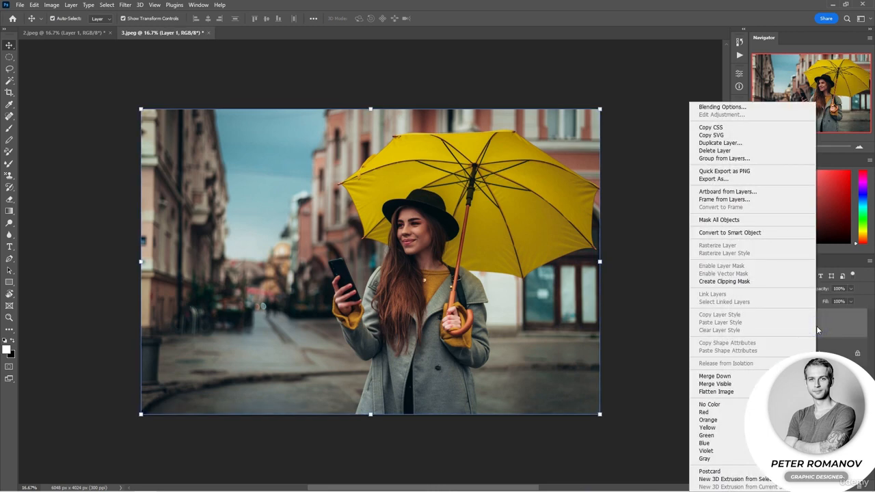
left_click(781, 235)
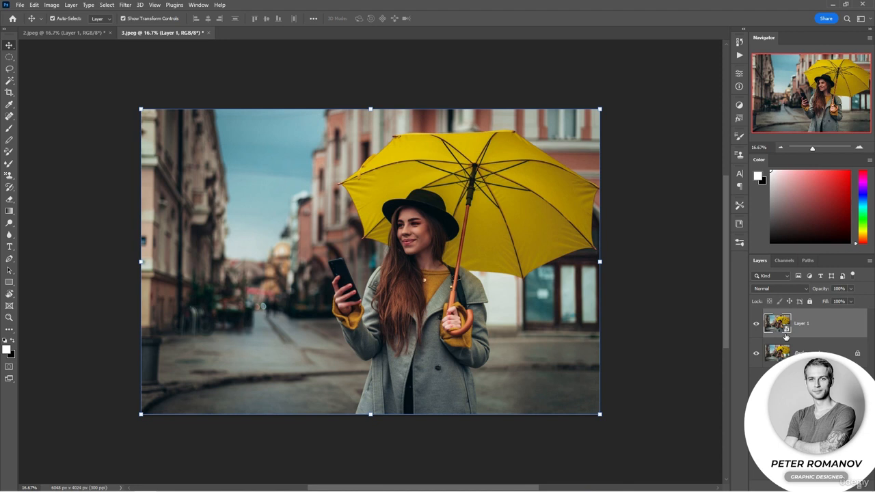
- Apply Shadows/Highlights to the Smart Object with Shadows Amount 23%, Tone 49% and Highlights Amount 13%, lowering Highlights Tone, Color and Midtone
left_click(52, 6)
mouse_move(66, 30)
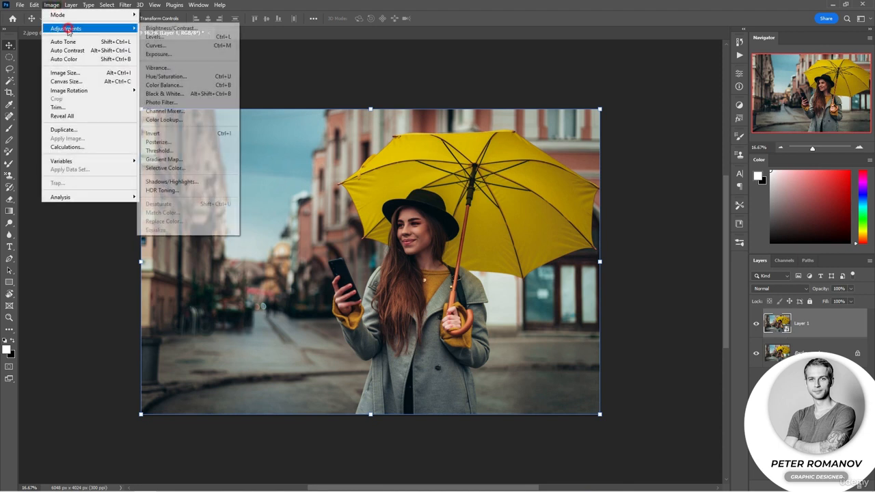
left_click(193, 181)
left_click_drag(387, 80, 634, 82)
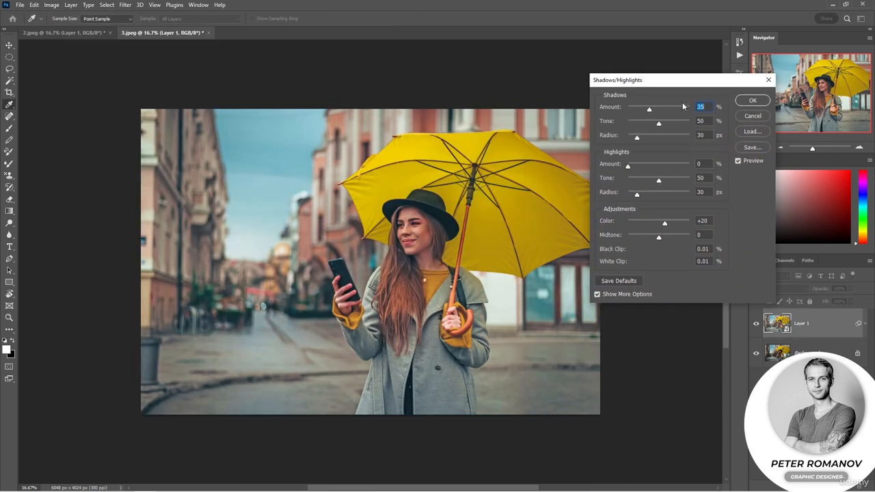
left_click_drag(648, 110, 655, 123)
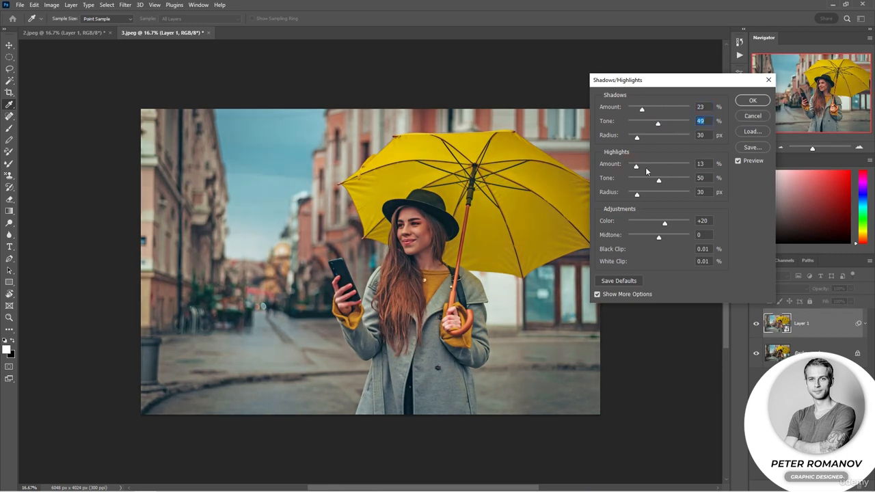
left_click_drag(658, 180, 641, 180)
left_click_drag(660, 225, 651, 241)
left_click(752, 100)
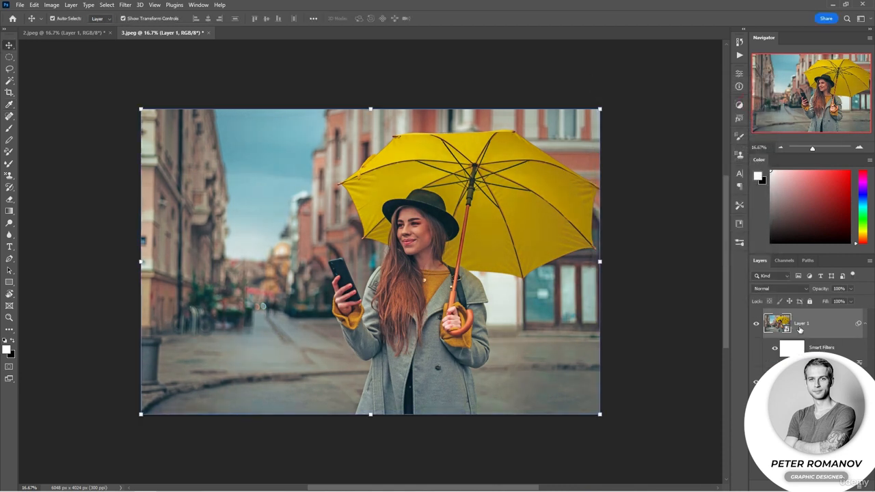
- Try painting black over the woman's face on the Smart Filters mask with a 417 px Soft Round brush, and undo the stroke
key("x")
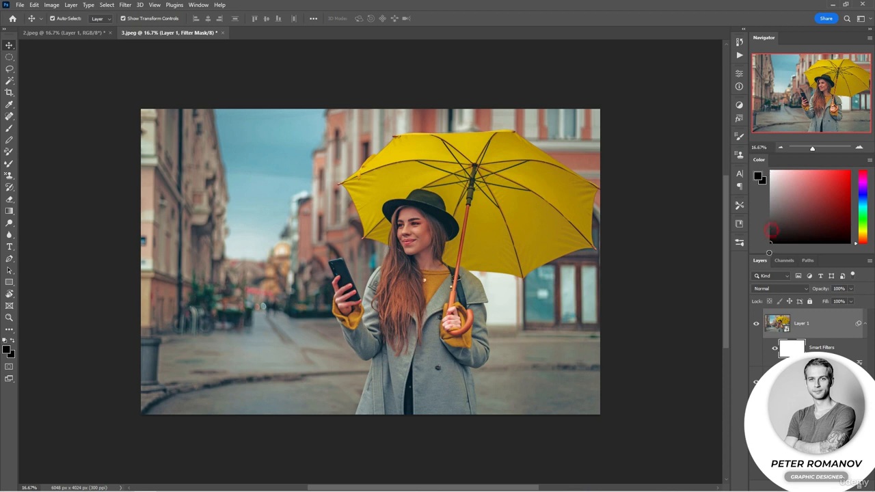
key("b")
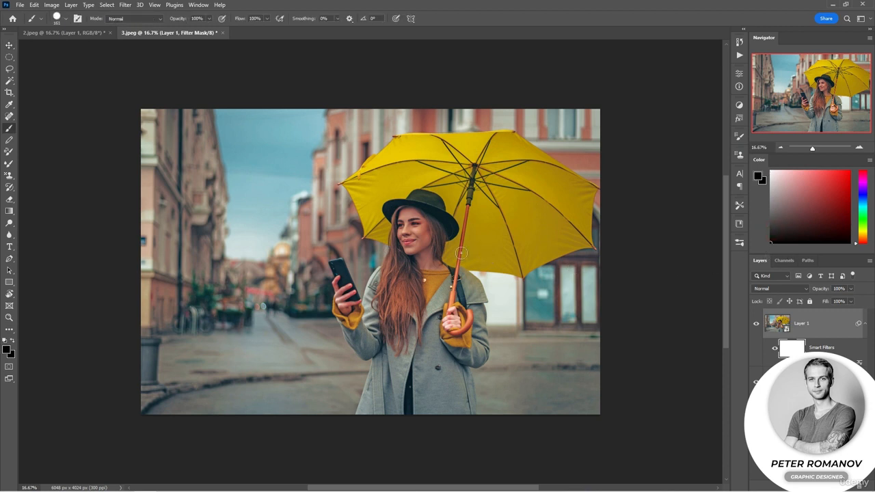
right_click(465, 247)
left_click(524, 367)
left_click(559, 268)
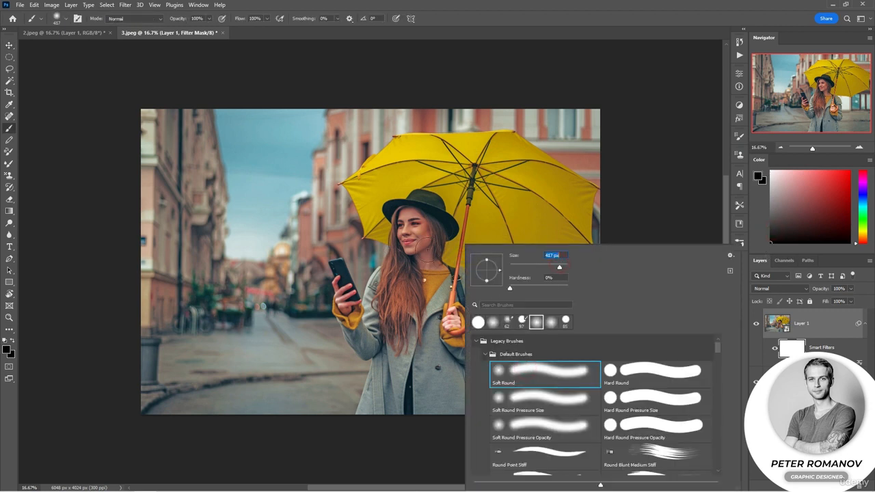
mouse_move(421, 217)
left_mouse_down()
mouse_move(400, 246)
mouse_move(418, 237)
mouse_move(433, 255)
left_mouse_up()
key("ctrl+z")
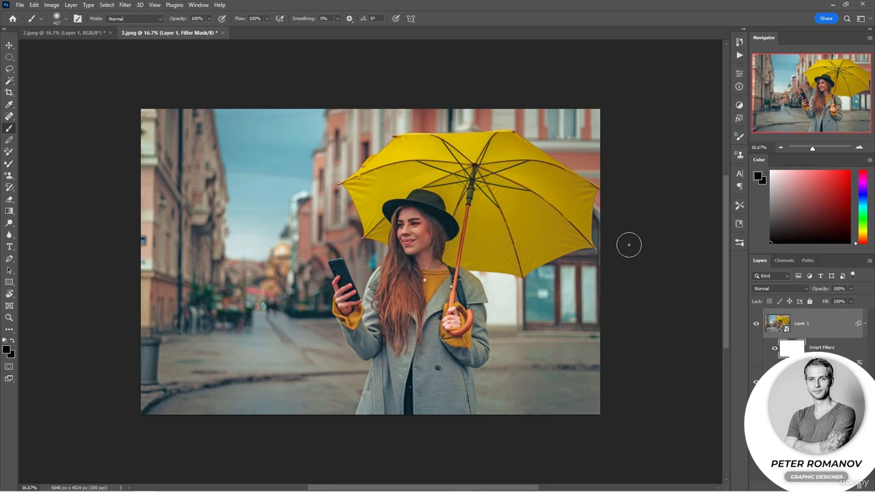
- Compare the umbrella photo before and after by toggling the visibility of the Smart Filters and of Layer 1
left_click(774, 349)
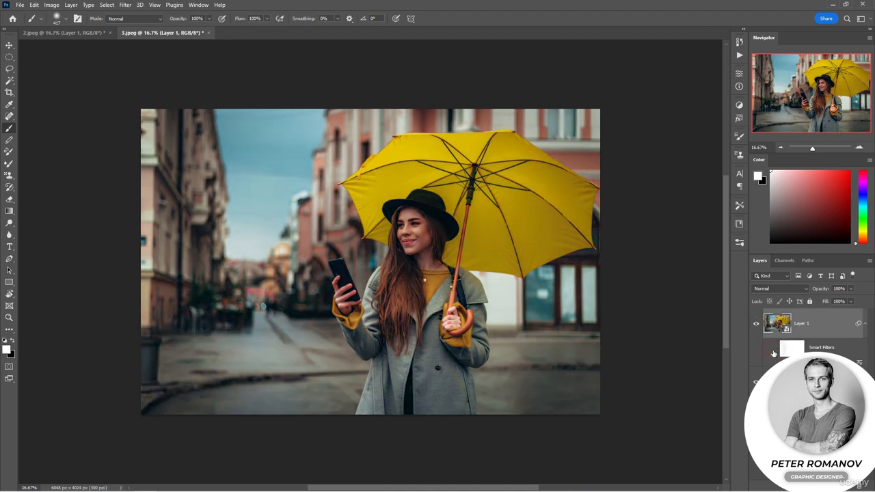
left_click(775, 350)
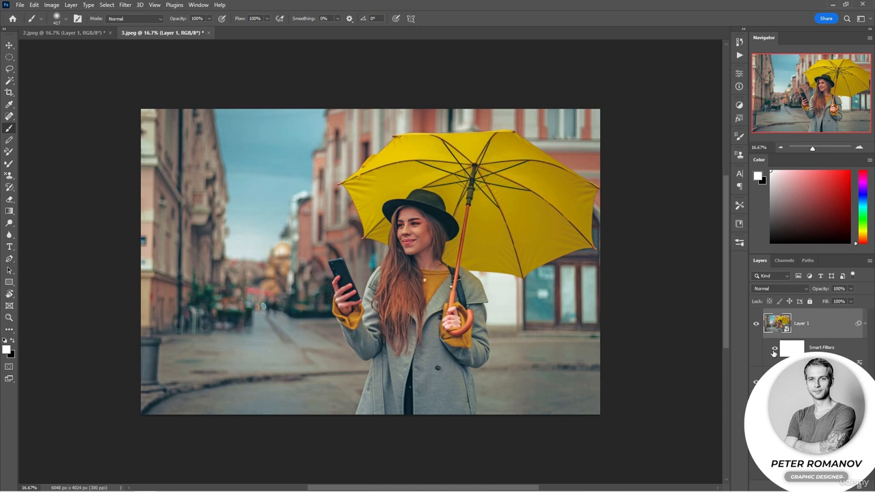
left_click(756, 325)
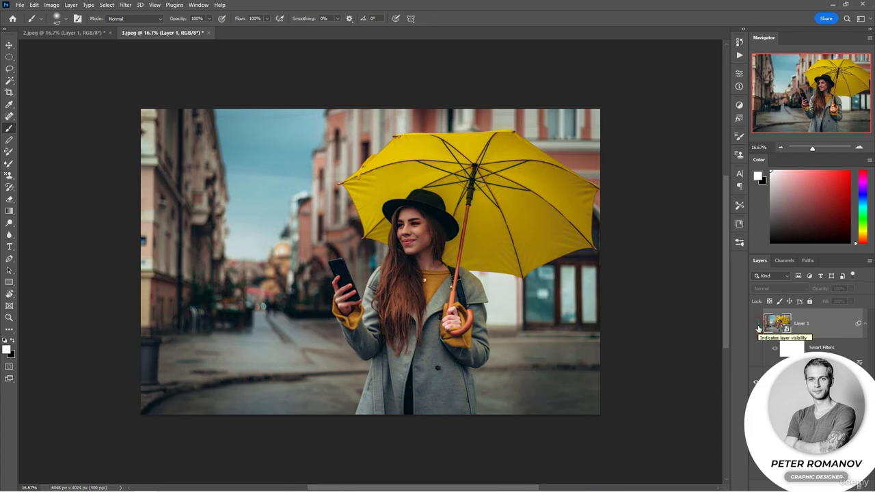
left_click(756, 325)
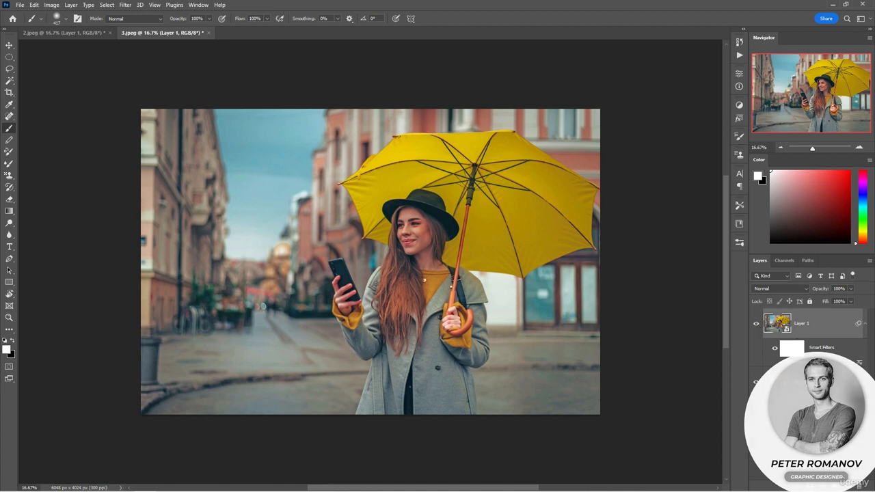
- Add a Curves adjustment layer above Layer 1 with a midtone point at input 132, output 134 and a highlight point at input 248, output 253
left_click(824, 484)
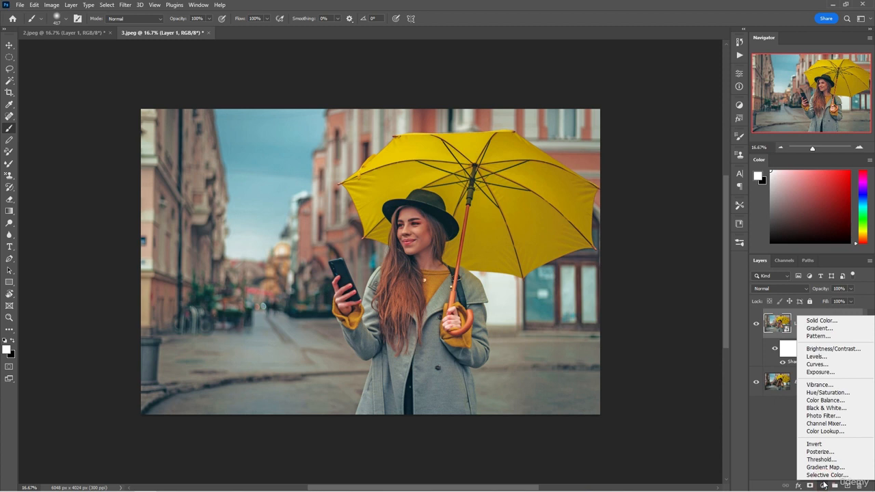
left_click(818, 365)
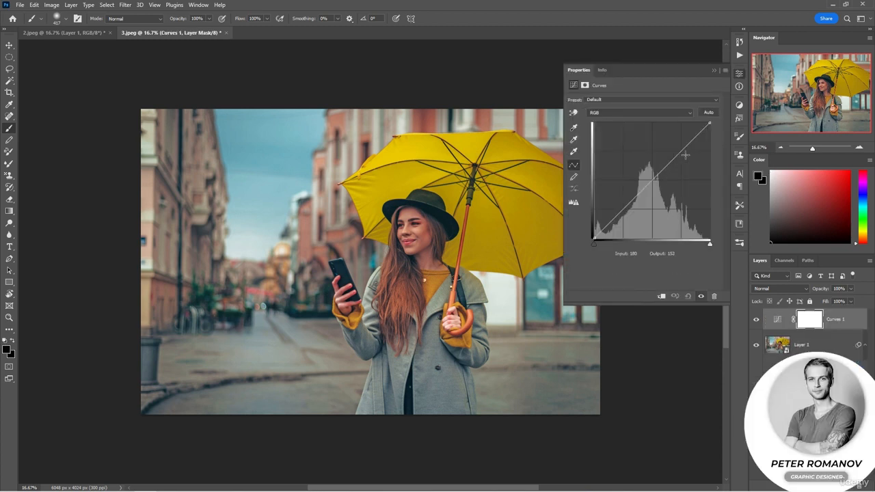
left_click_drag(652, 180, 651, 166)
left_click_drag(704, 128, 704, 125)
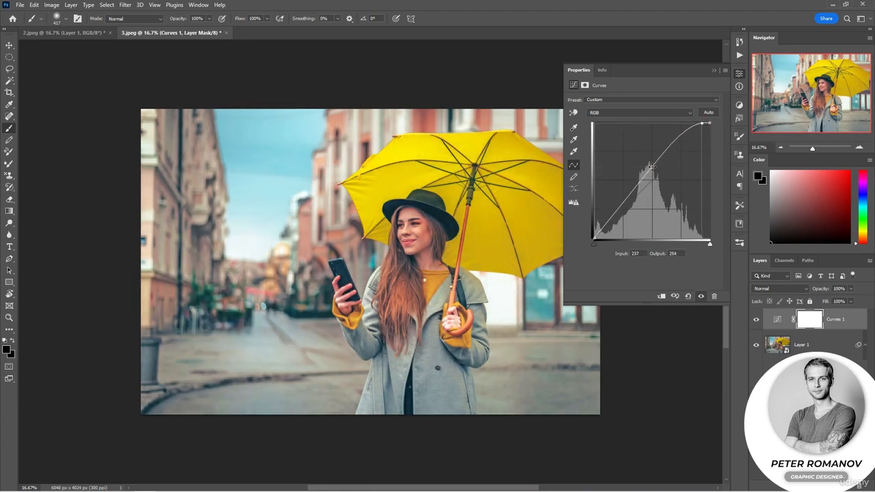
left_click_drag(651, 167, 653, 182)
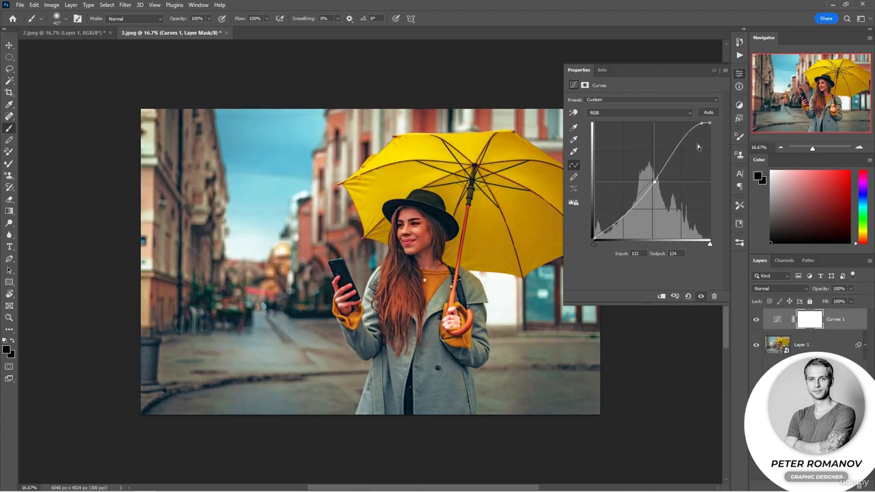
left_click_drag(701, 123, 706, 124)
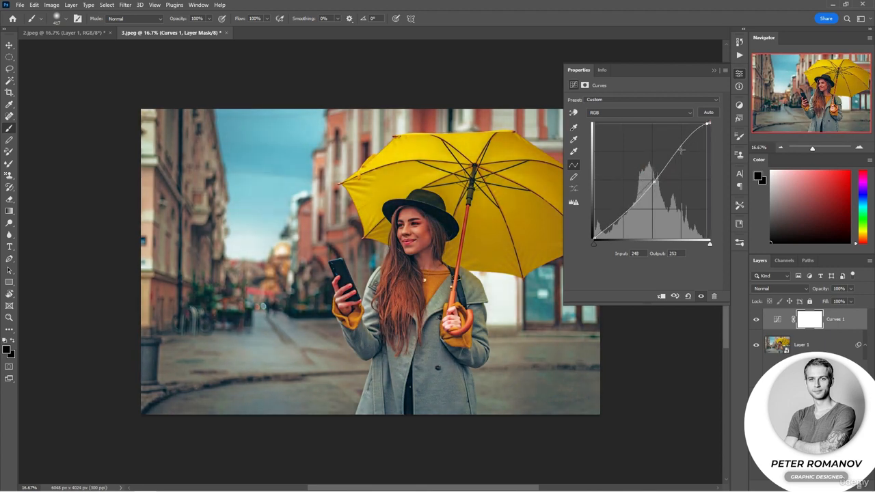
- Add a shadow point at input 25, output 30 to the curve and move the midtone point to input 126, output 135
left_click_drag(654, 182, 654, 181)
left_click_drag(604, 230, 604, 225)
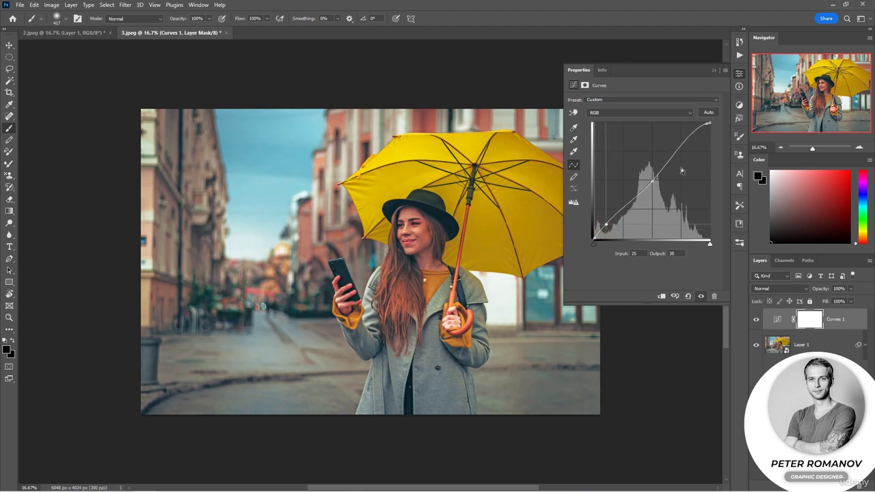
left_click_drag(653, 182, 650, 177)
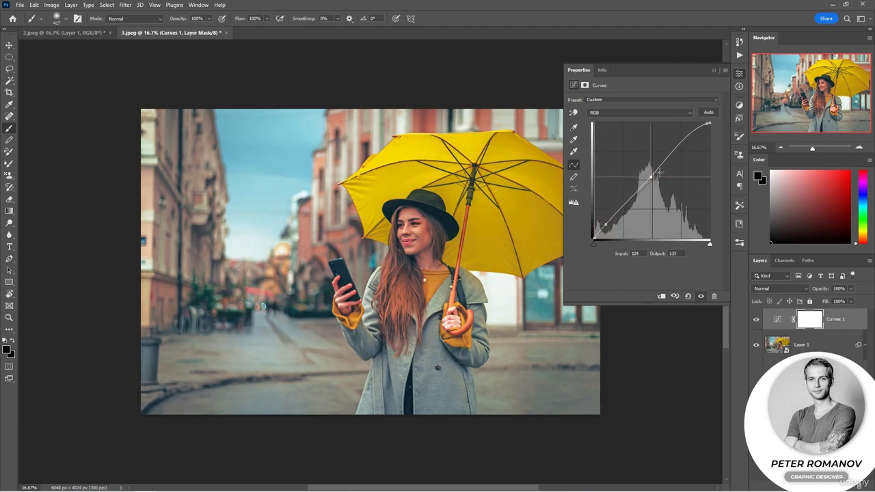
left_click(712, 71)
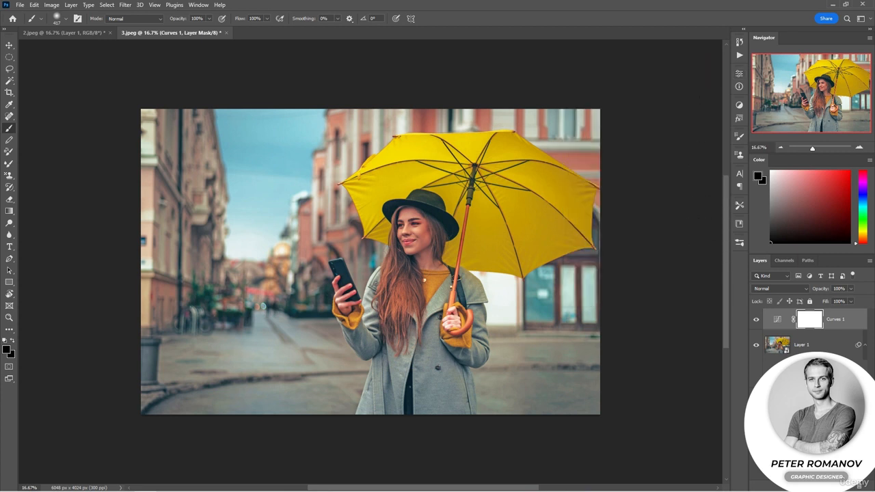
- Edit Layer 1's Shadows/Highlights smart filter, setting Color to -10, Midtone to +2 and Highlights Tone to 31%
left_click(777, 348)
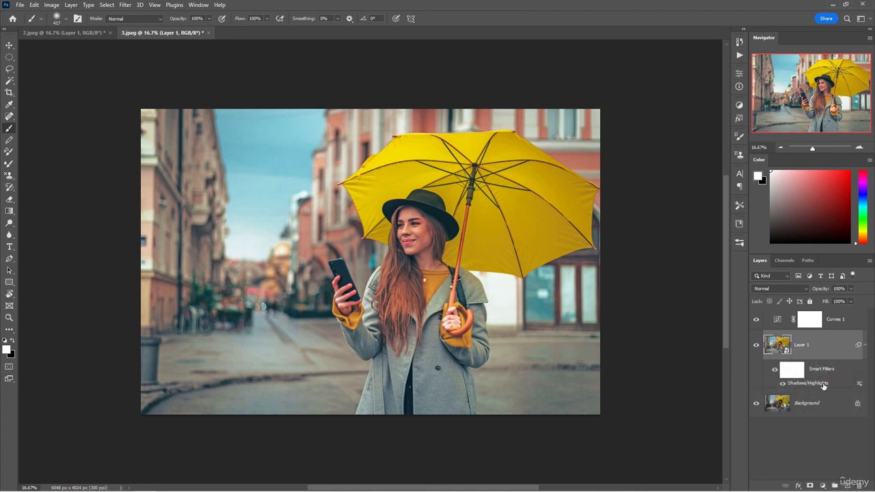
double_click(821, 384)
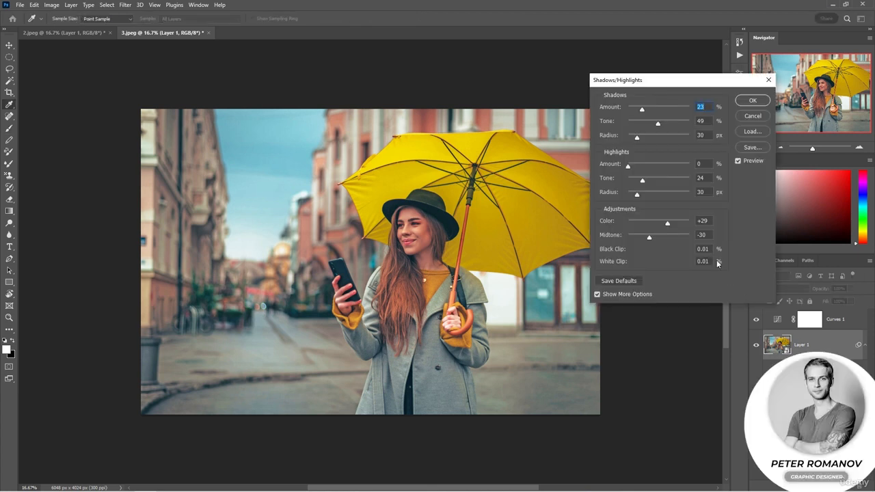
mouse_move(667, 226)
left_mouse_down()
mouse_move(656, 226)
mouse_move(660, 238)
left_mouse_up()
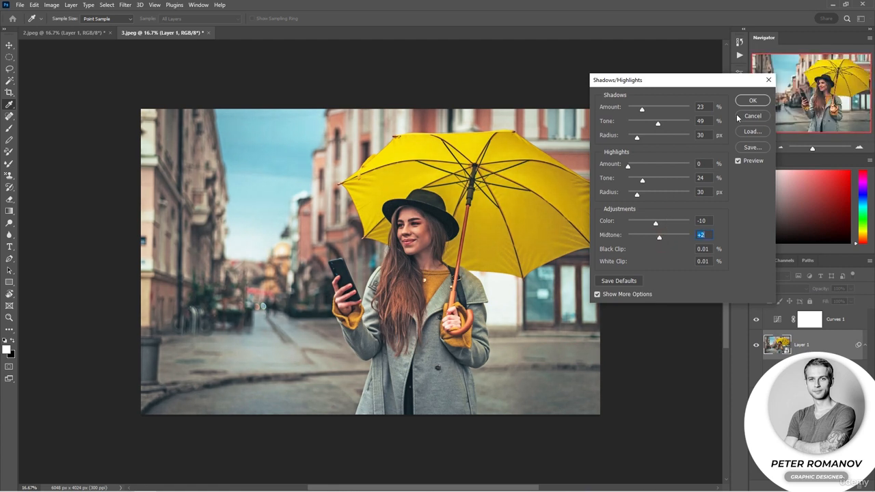
mouse_move(643, 179)
left_mouse_down()
mouse_move(656, 179)
mouse_move(647, 180)
left_mouse_up()
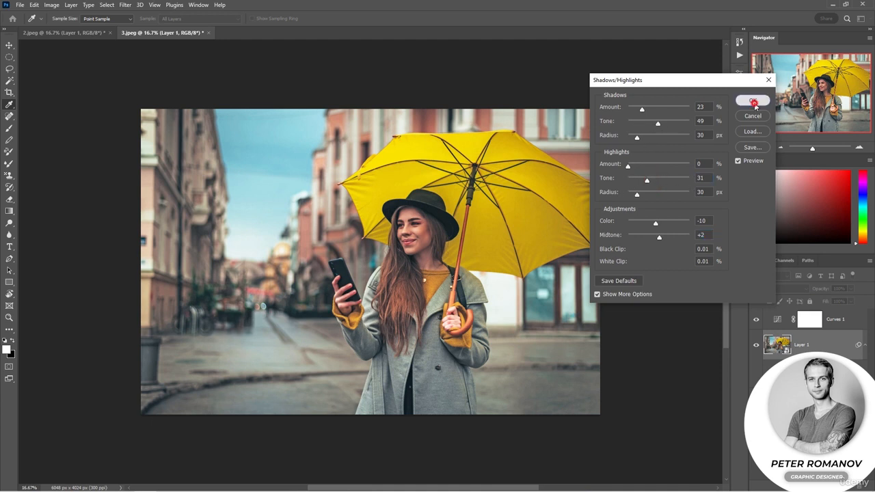
left_click(752, 100)
- Compare the umbrella photo with Curves 1 and Layer 1 hidden and shown, and look at 2.jpeg before returning to 3.jpeg
left_click(756, 319)
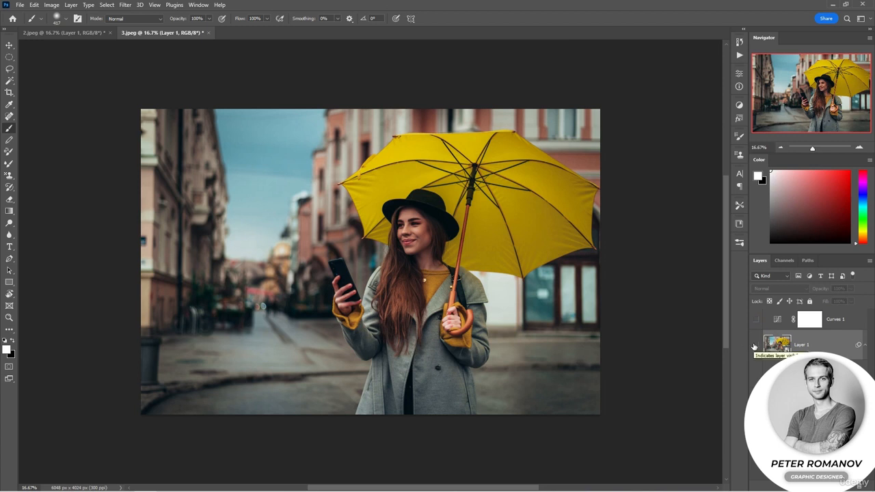
left_click(755, 319)
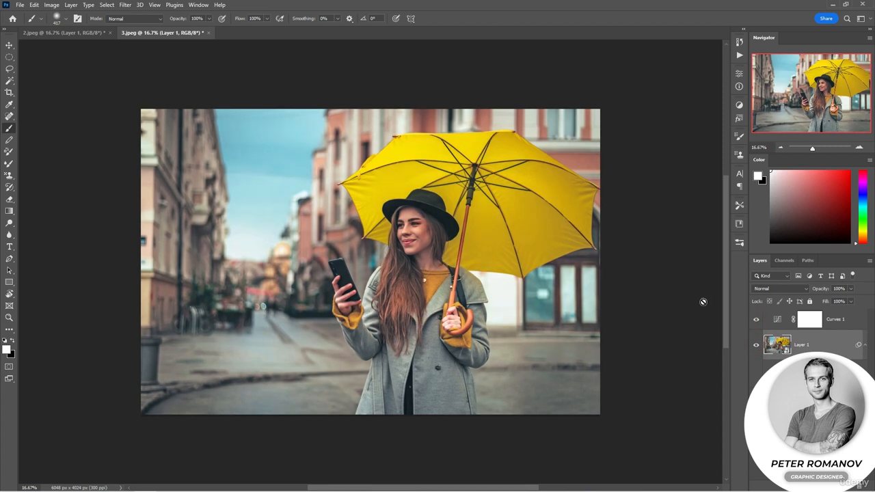
left_click(66, 36)
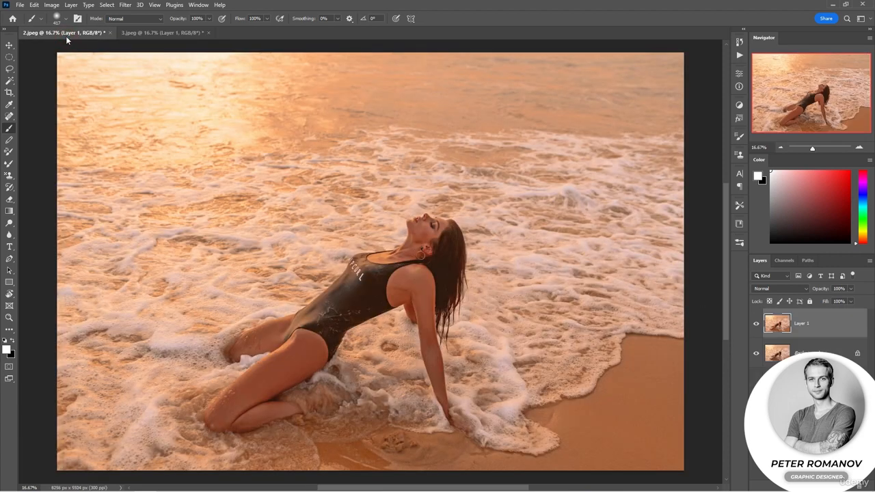
left_click(166, 32)
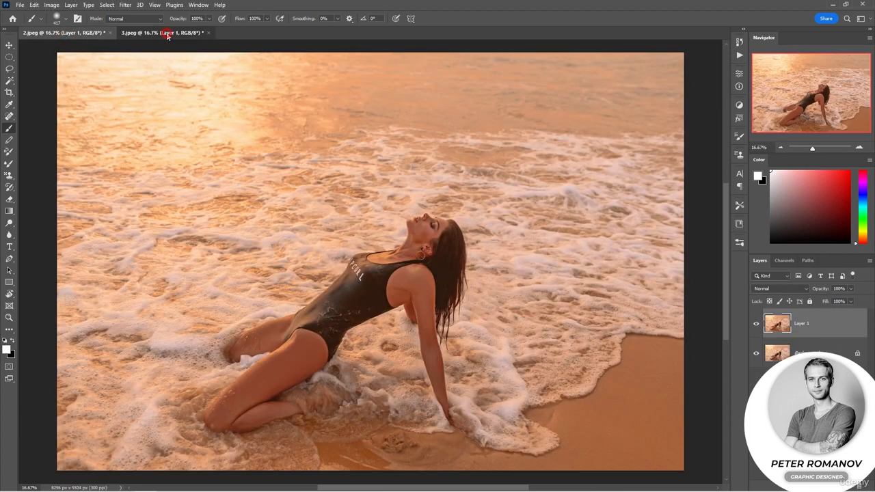